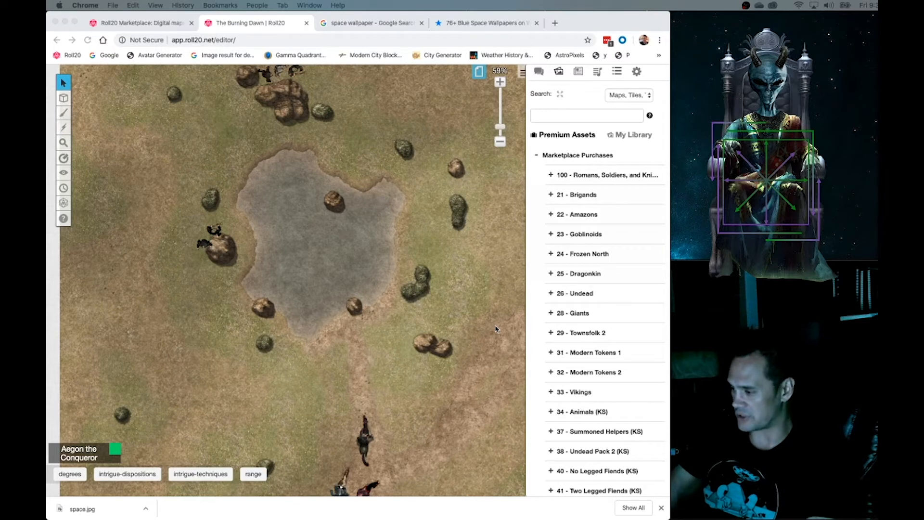
Step: Expand the Vile Tiles: Desert Mapper set in the purchased assets and look through its boulder and desert cliff pieces
scroll(549, 159, down, 10)
scroll(549, 160, down, 10)
scroll(598, 305, down, 8)
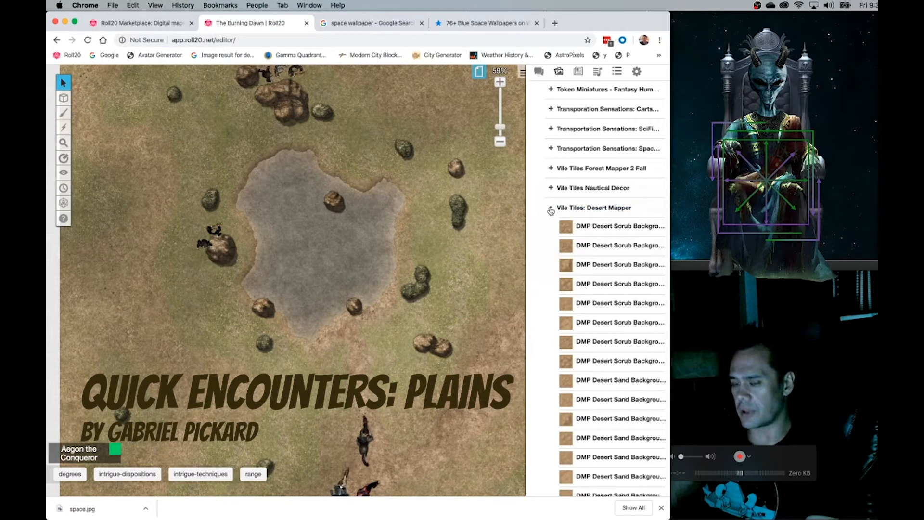
scroll(613, 357, down, 10)
scroll(613, 355, down, 10)
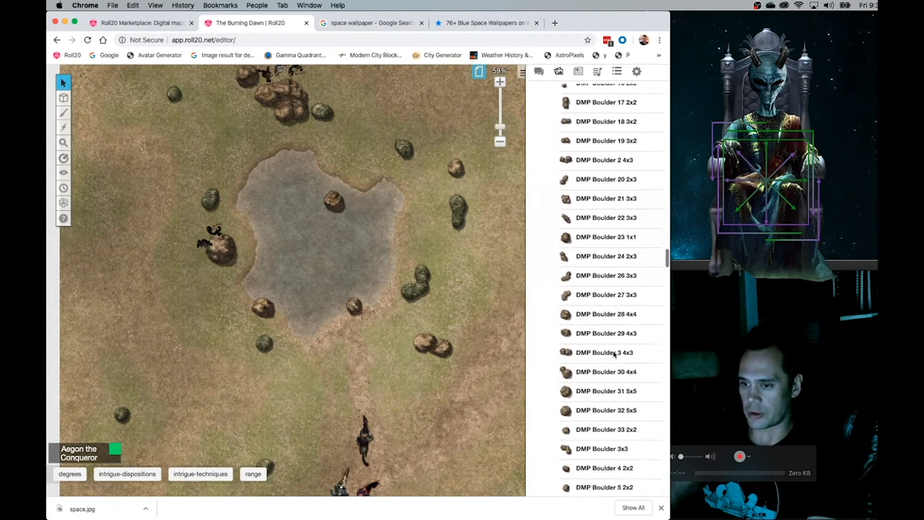
mouse_move(614, 355)
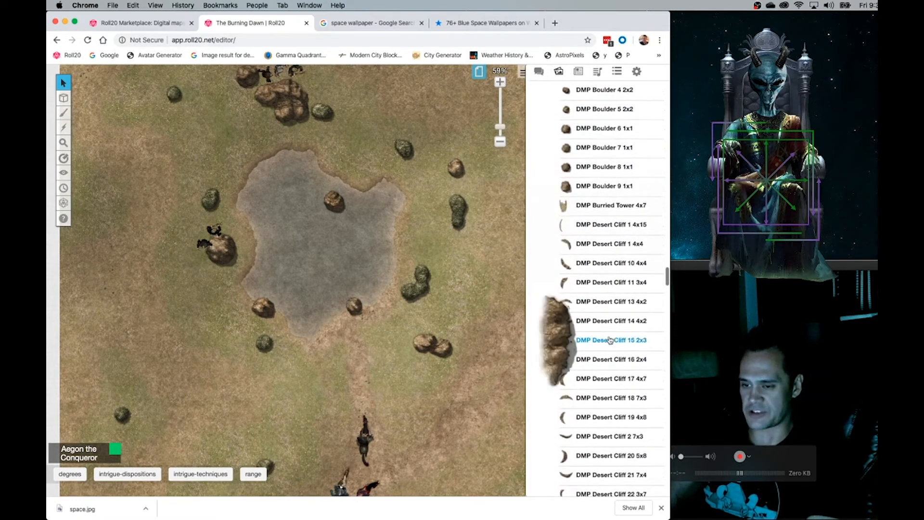
scroll(615, 346, down, 5)
scroll(614, 338, up, 5)
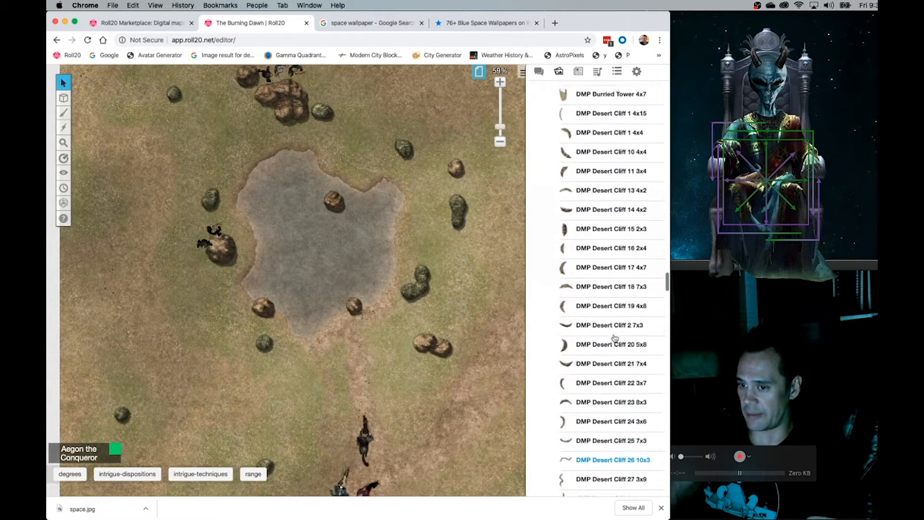
scroll(614, 339, down, 3)
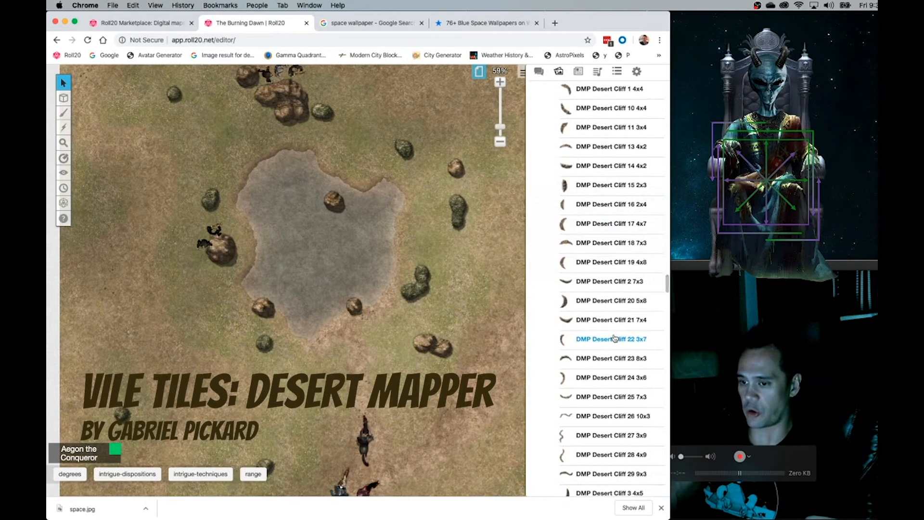
mouse_move(613, 337)
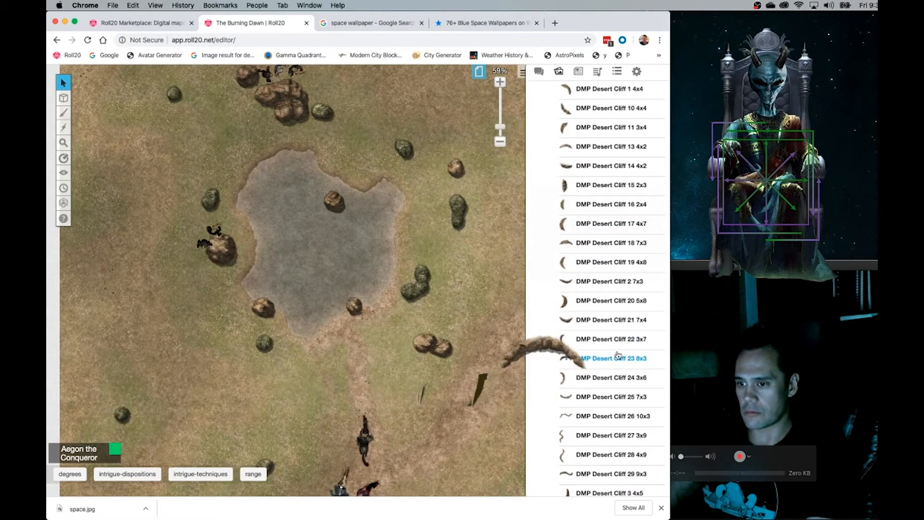
Step: Place DMP Desert Cliff 22 3x7 on the lake and enlarge it to span well beyond the lake's southern shore
drag(626, 343, 313, 193)
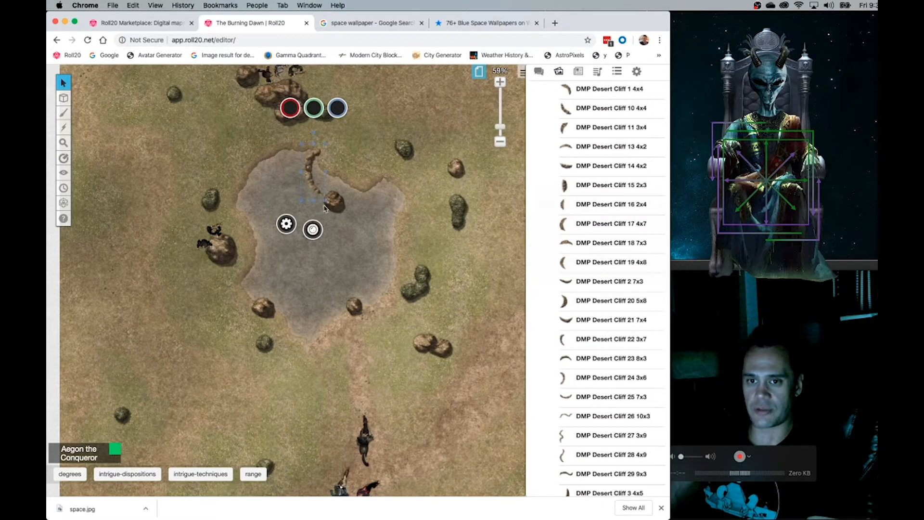
drag(326, 201, 435, 452)
click(502, 83)
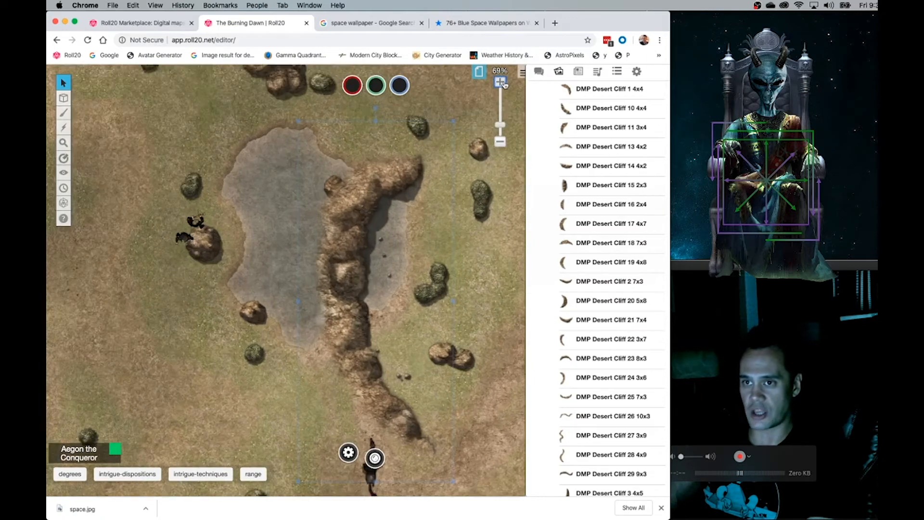
click(502, 84)
click(502, 83)
click(502, 84)
click(502, 84)
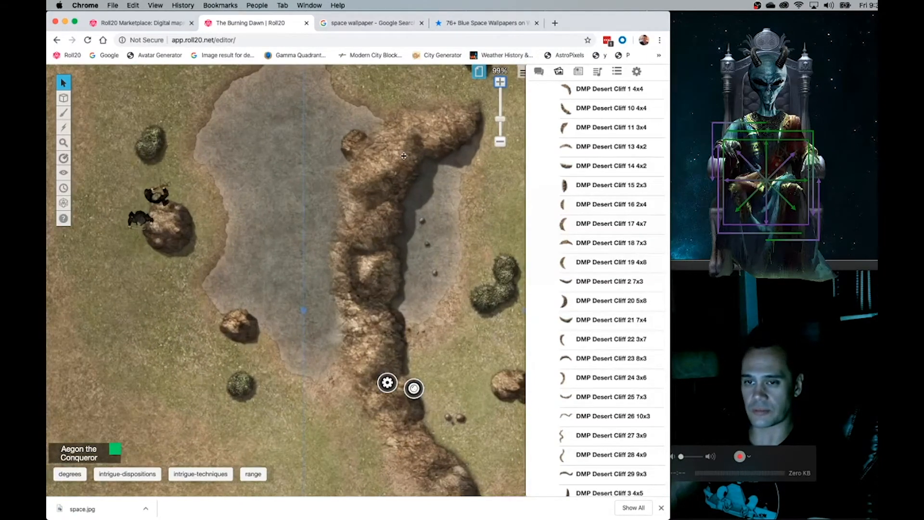
Step: Rotate the enlarged cliff counterclockwise and shift it toward the west side of the map
drag(403, 155, 343, 164)
drag(391, 113, 422, 194)
drag(386, 119, 220, 201)
drag(281, 317, 221, 163)
key(super+c)
key(super+v)
drag(240, 284, 244, 310)
Step: Move the rotated cliff into the southwest corner of the map
scroll(244, 311, down, 2)
scroll(244, 311, left, 1)
drag(332, 275, 172, 337)
scroll(349, 317, left, 3)
scroll(349, 318, down, 1)
drag(349, 317, 304, 473)
scroll(304, 473, up, 2)
scroll(304, 474, right, 1)
scroll(304, 473, down, 5)
scroll(304, 473, right, 3)
scroll(304, 474, left, 3)
scroll(304, 476, left, 5)
scroll(305, 475, up, 1)
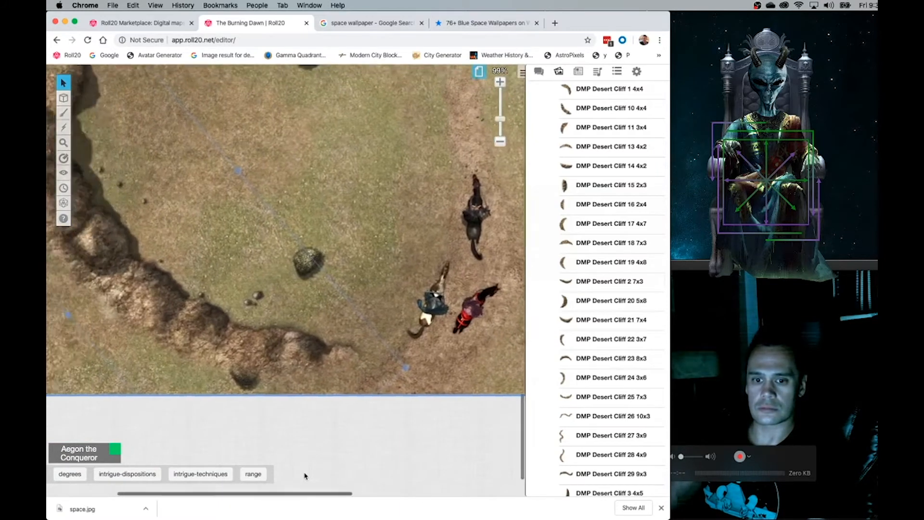
scroll(286, 322, up, 3)
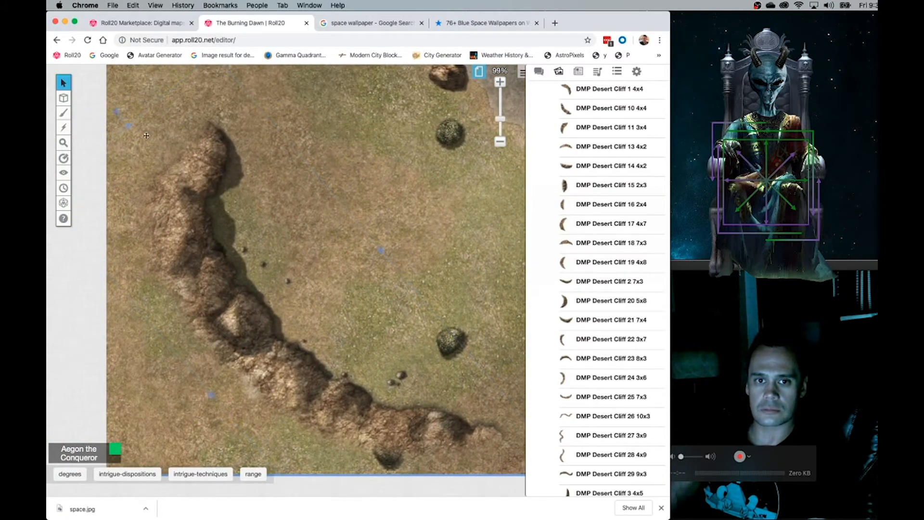
Step: Turn the southwest cliff to a more upright angle and shift it east, away from the map's western edge
drag(128, 108, 242, 117)
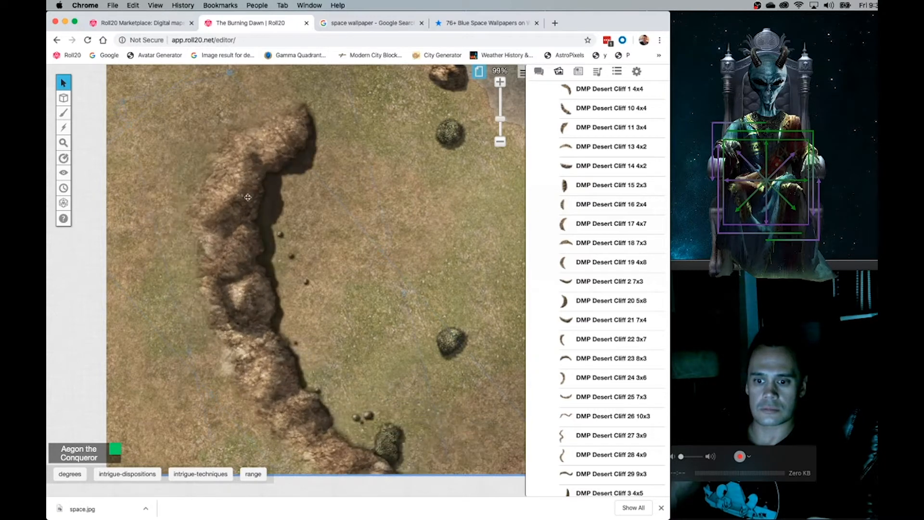
scroll(231, 200, up, 8)
scroll(231, 200, right, 3)
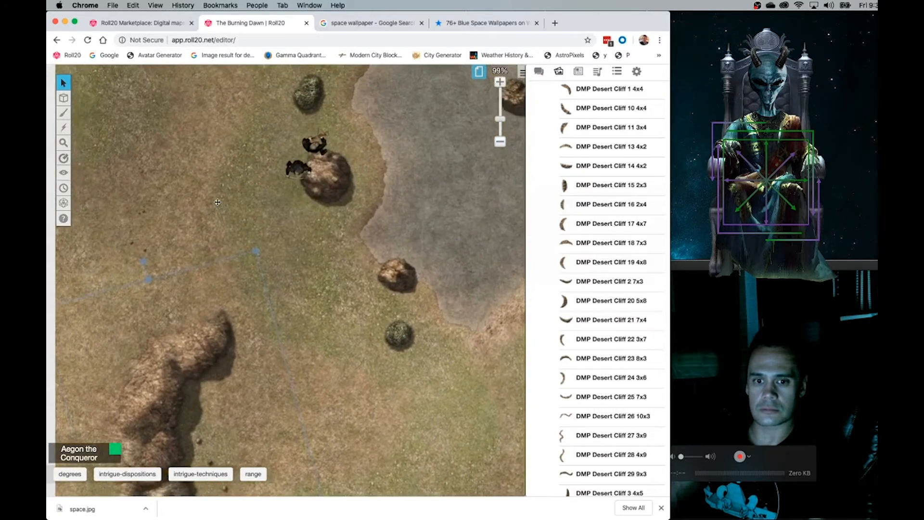
scroll(217, 203, down, 9)
scroll(218, 202, left, 2)
drag(212, 258, 316, 254)
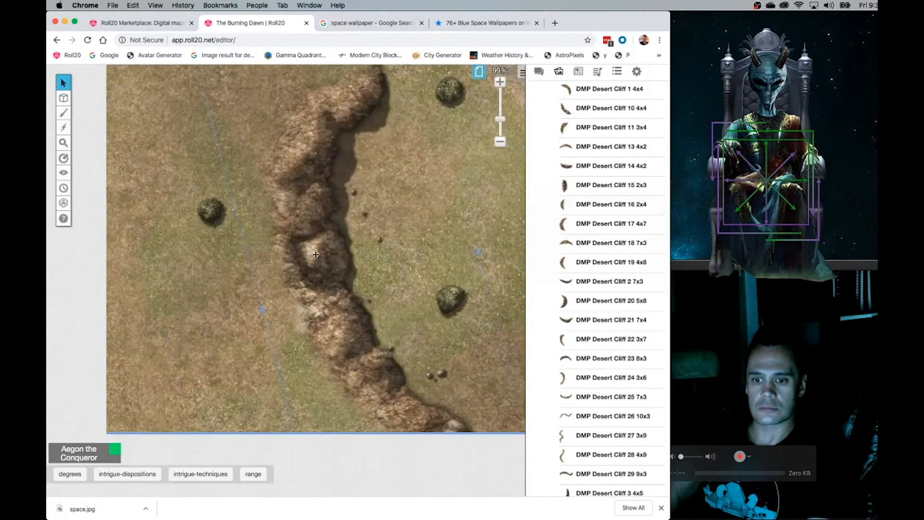
Step: Move the southwest cliff piece to a different layer
scroll(359, 279, right, 15)
scroll(359, 280, left, 15)
scroll(358, 279, up, 7)
scroll(359, 279, right, 2)
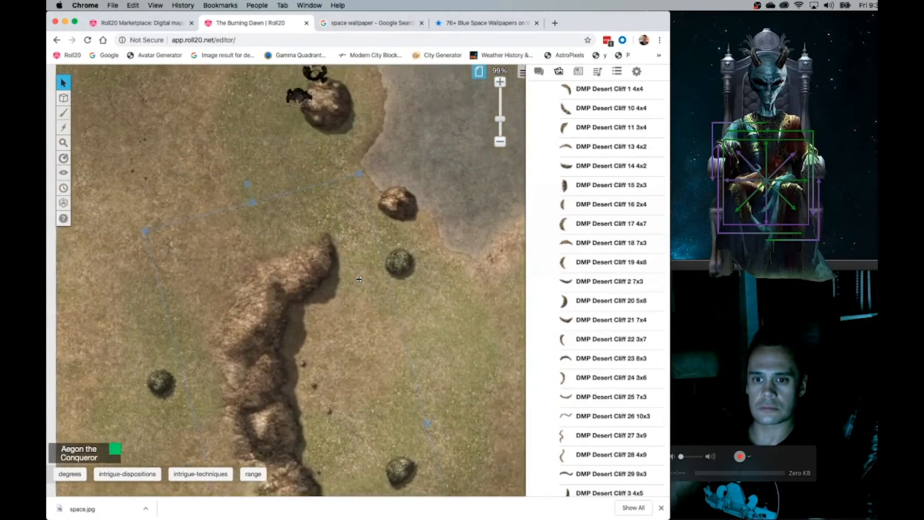
scroll(358, 279, up, 2)
scroll(358, 279, right, 4)
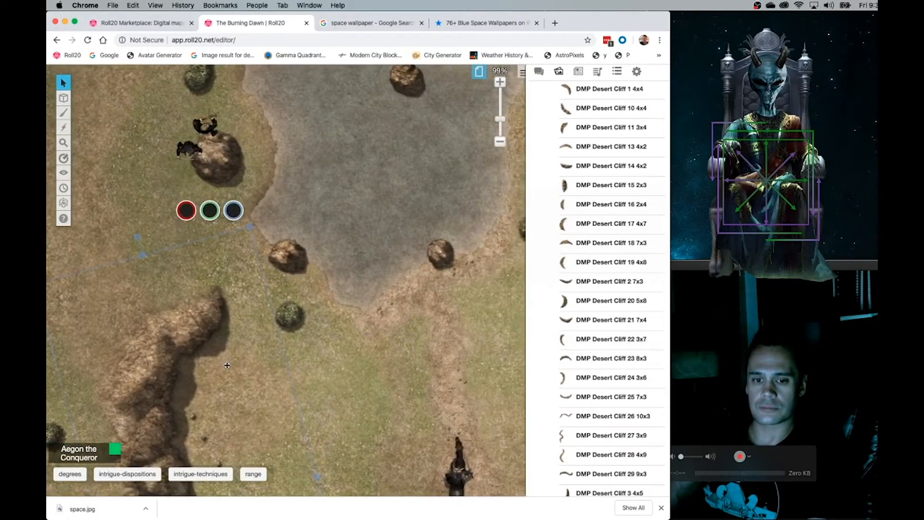
right_click(183, 358)
mouse_move(205, 352)
click(272, 352)
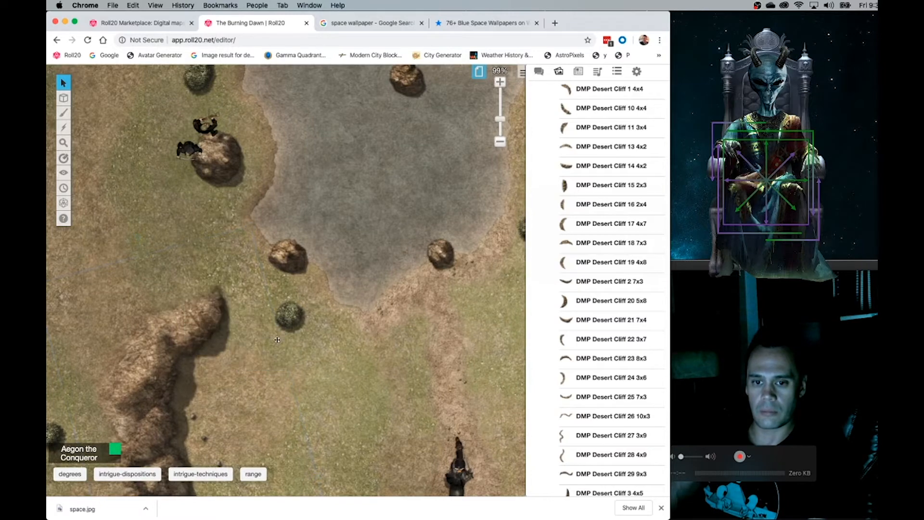
Step: Try DMP Boulder 29 4x3 as a greatly enlarged rock in the open ground northeast of the lake
scroll(391, 360, down, 5)
scroll(391, 360, left, 4)
scroll(392, 360, up, 4)
scroll(392, 360, right, 2)
scroll(391, 360, right, 5)
scroll(392, 360, up, 5)
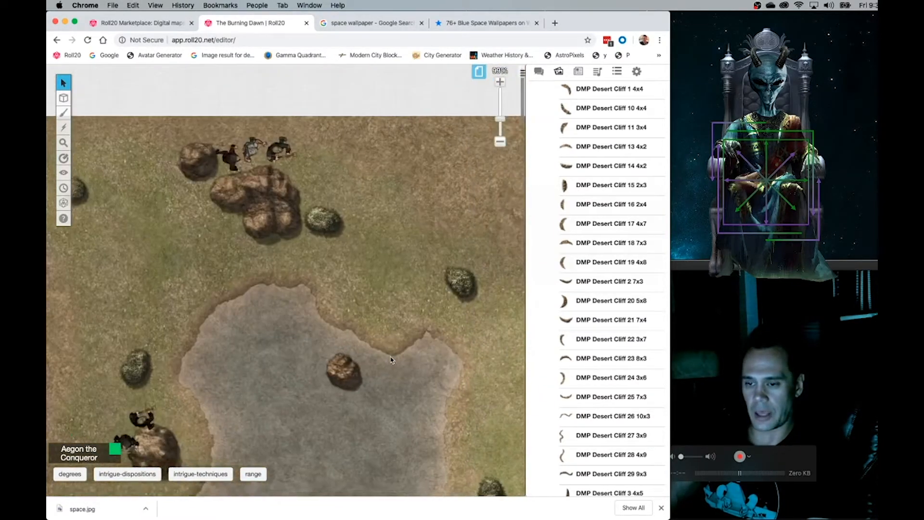
scroll(606, 224, up, 2)
scroll(606, 226, down, 3)
scroll(606, 225, up, 10)
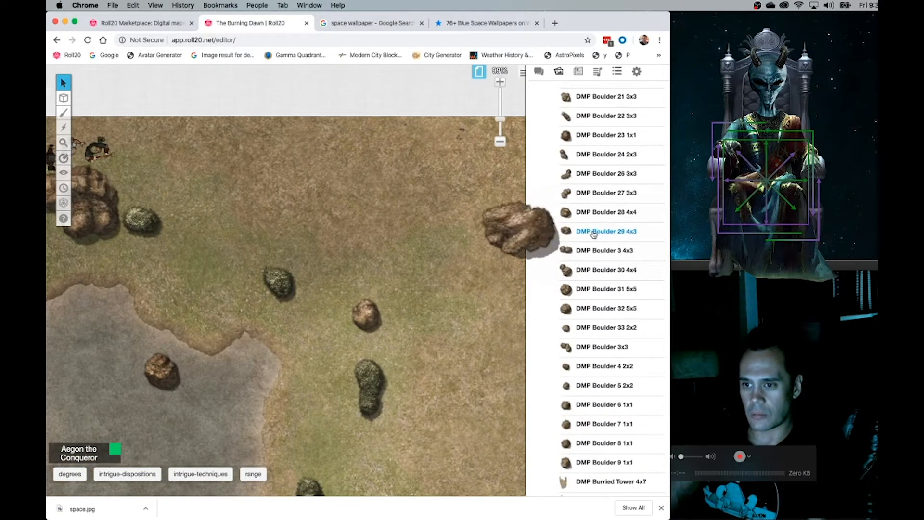
drag(593, 234, 464, 350)
drag(382, 293, 473, 253)
drag(474, 253, 439, 266)
Step: Shift the enlarged boulder against the map's eastern edge, and delete it
scroll(440, 263, down, 10)
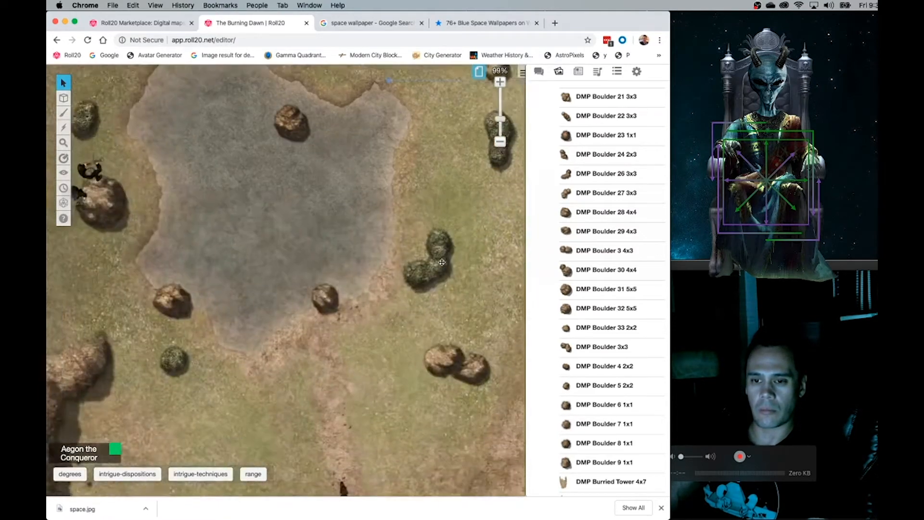
scroll(329, 259, up, 8)
scroll(329, 259, right, 5)
scroll(329, 259, up, 2)
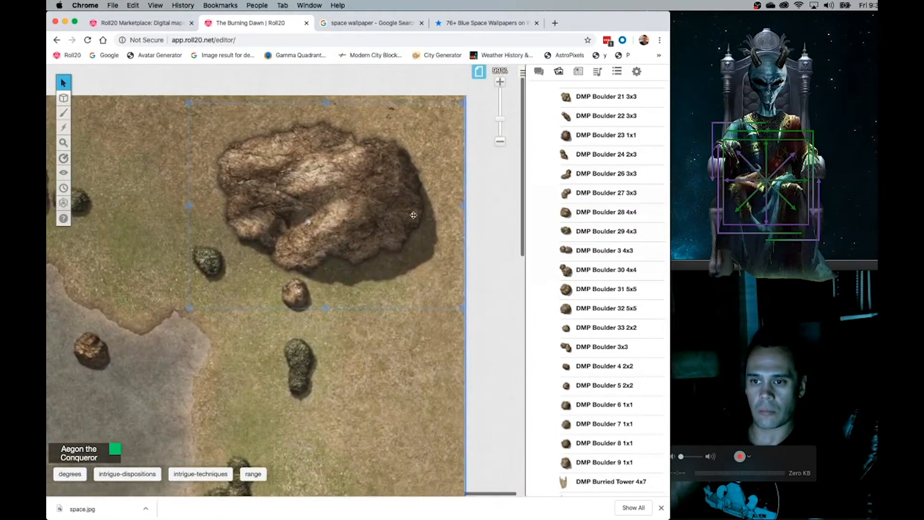
drag(388, 226, 443, 225)
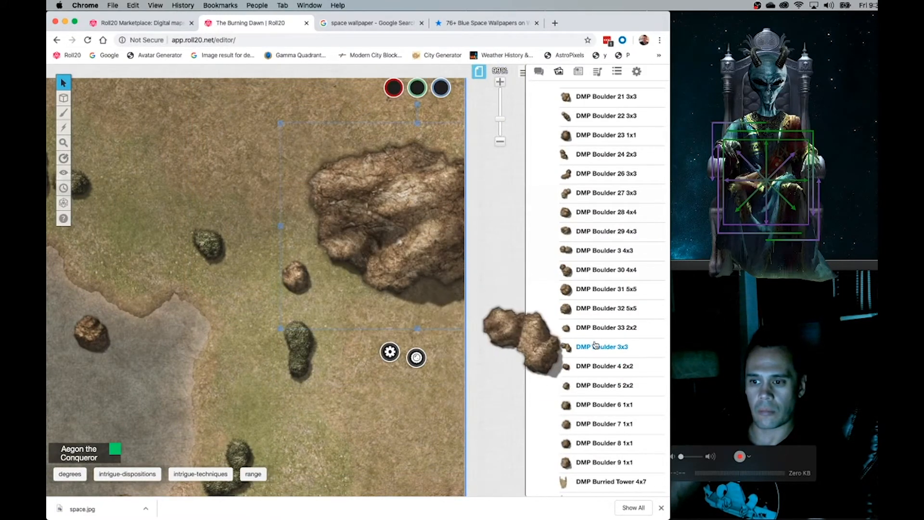
key(Delete)
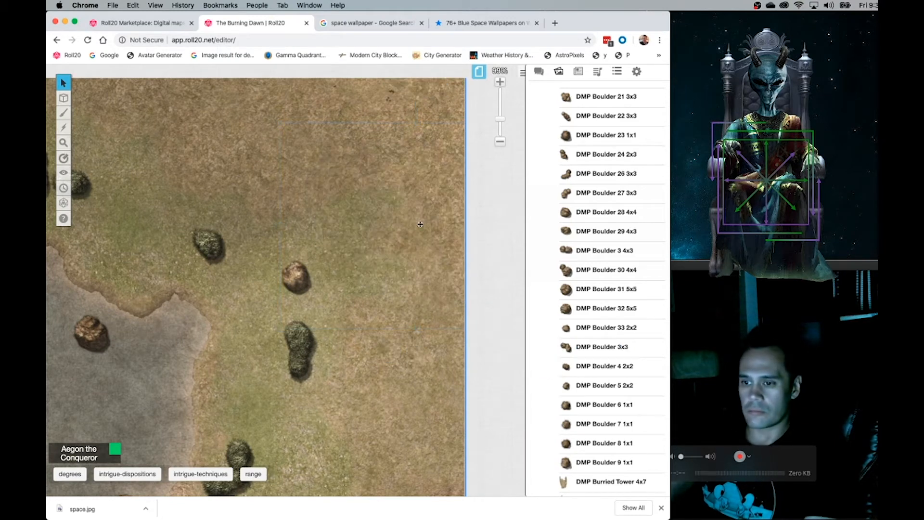
Step: Place DMP Boulder 3x3 northeast of the lake, enlarge it, and position it just above the small round rock
key(super+z)
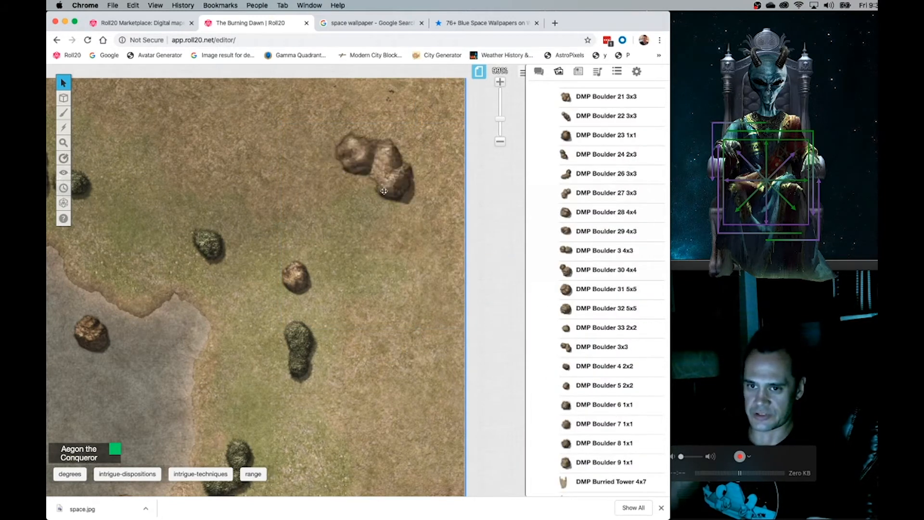
drag(374, 172, 246, 212)
drag(288, 235, 493, 380)
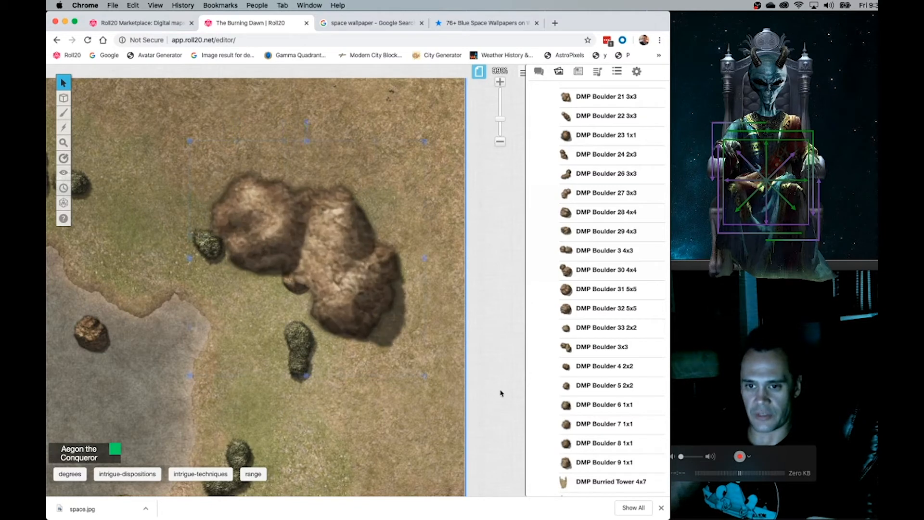
drag(425, 140, 471, 104)
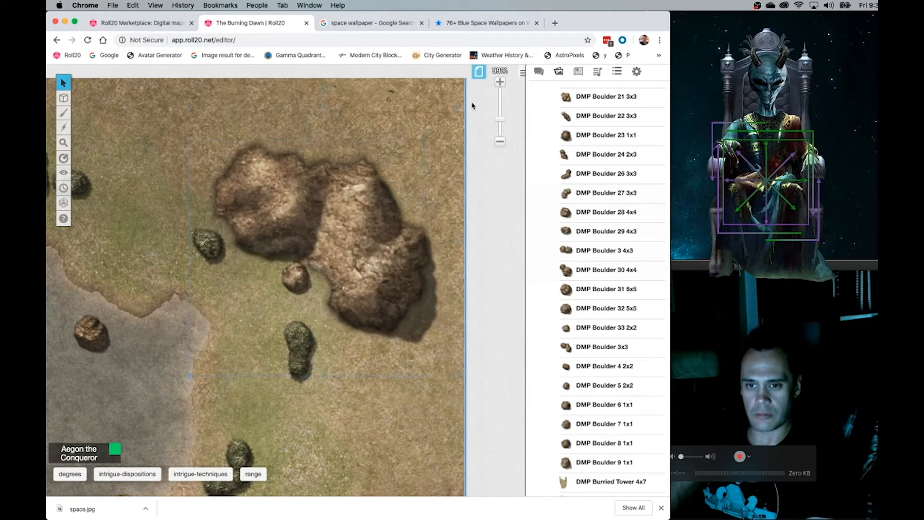
mouse_move(313, 223)
mouse_down()
mouse_move(326, 161)
mouse_move(308, 214)
mouse_up()
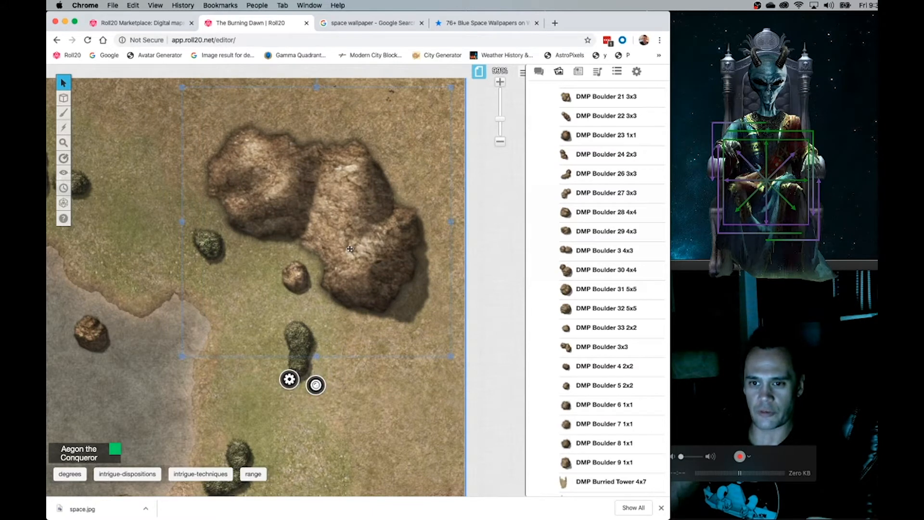
Step: Move the large northeast boulder to a different layer
right_click(355, 137)
mouse_move(380, 246)
click(440, 232)
Step: Collapse the Vile Tiles: Desert Mapper set and search the art library for "dead tree"
scroll(610, 215, up, 20)
scroll(610, 216, down, 20)
scroll(616, 215, down, 10)
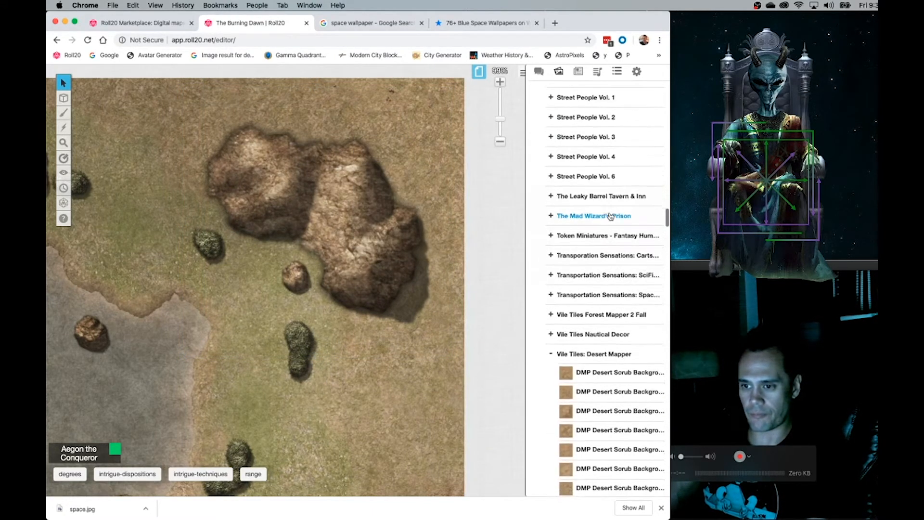
click(553, 298)
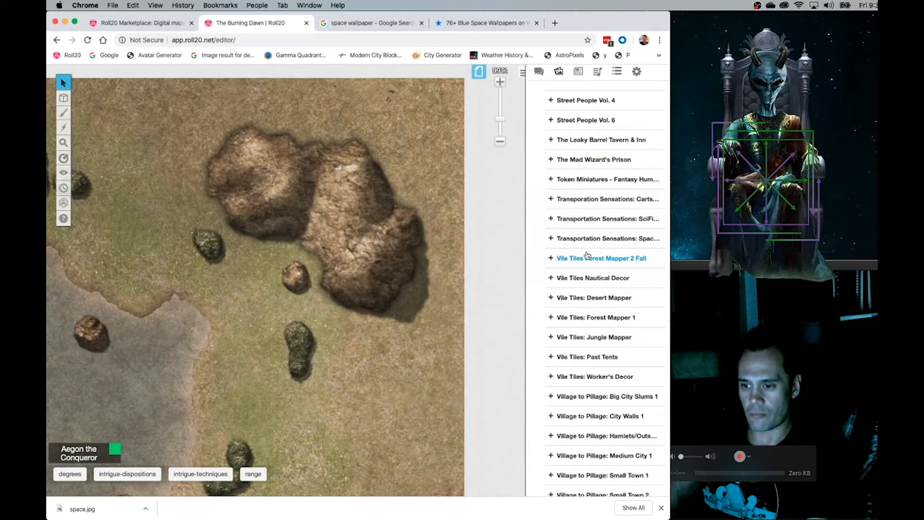
scroll(587, 255, up, 20)
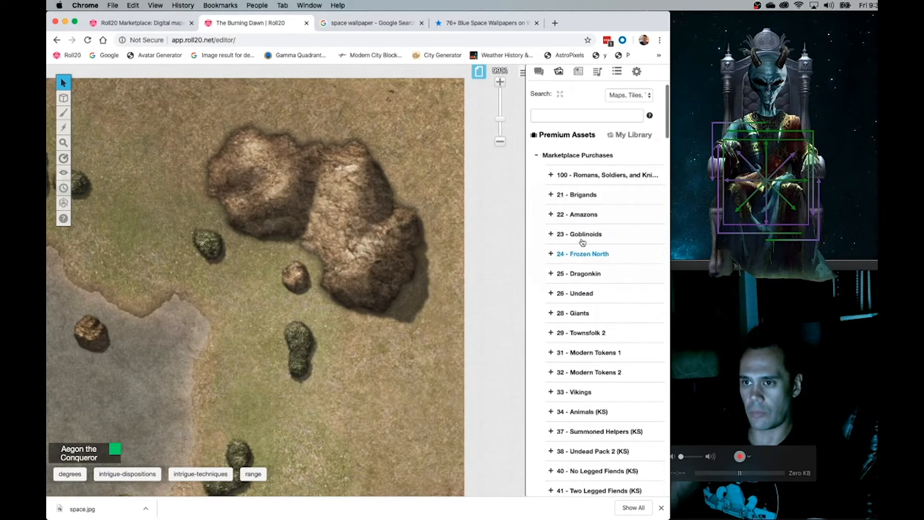
click(560, 111)
text(de)
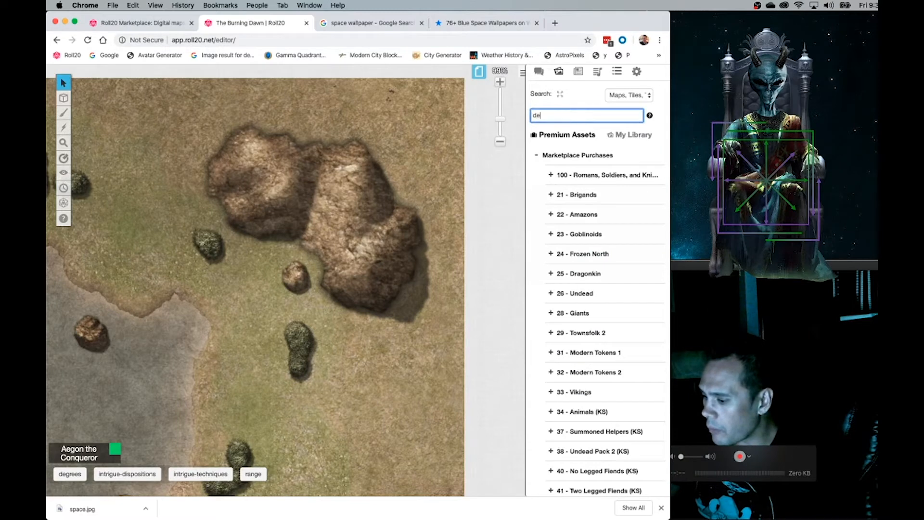
text(ad tree)
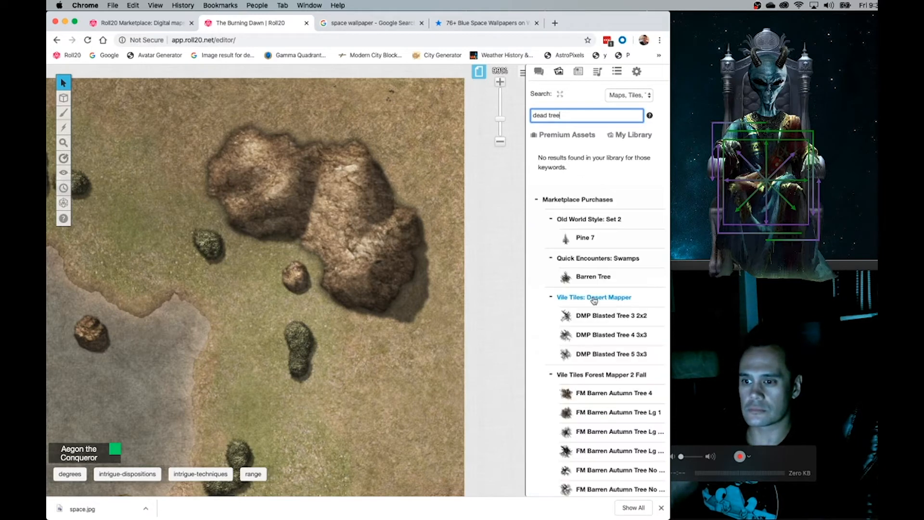
Step: Place DMP Blasted Tree 4 3x3 between the lake's north shore and the northern rock cluster
scroll(590, 303, down, 1)
mouse_move(591, 310)
drag(591, 309, 242, 212)
scroll(405, 177, left, 5)
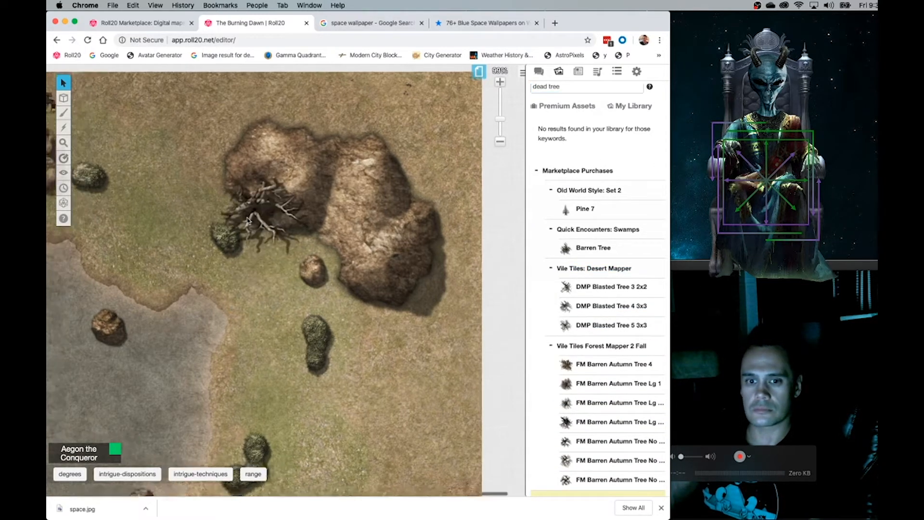
drag(487, 212, 226, 212)
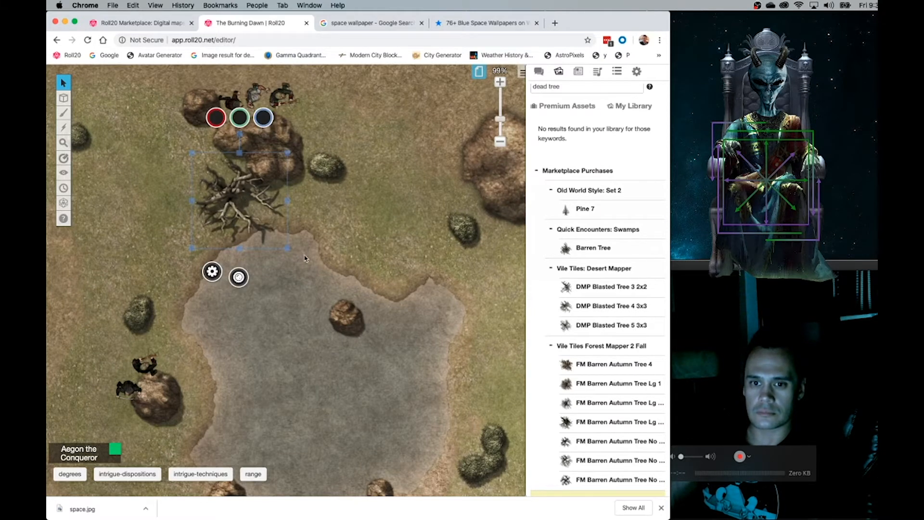
Step: Enlarge the blasted tree to well over twice its size and move it over the lake's northeastern shore
drag(288, 249, 445, 406)
drag(283, 269, 380, 243)
scroll(320, 200, right, 2)
scroll(321, 201, down, 1)
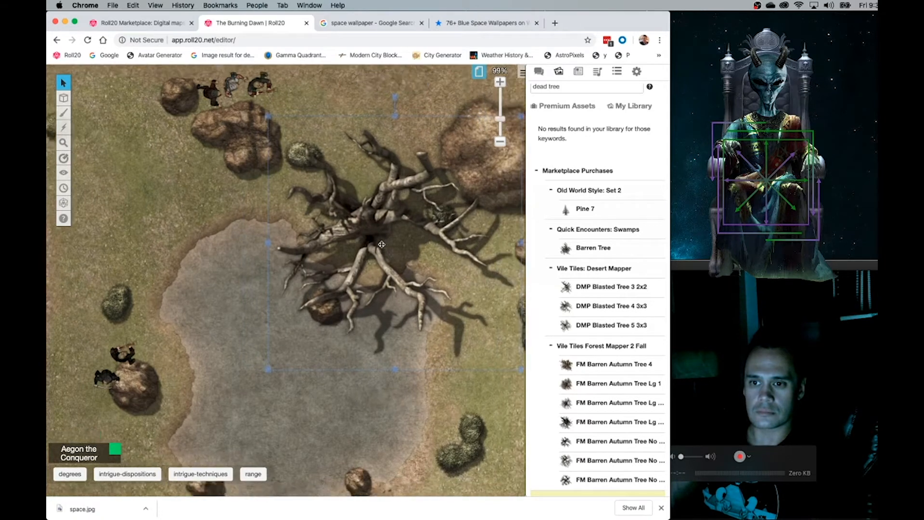
Step: Move the enlarged blasted tree over the lake's northeastern shore off the token layer
right_click(320, 201)
mouse_move(352, 197)
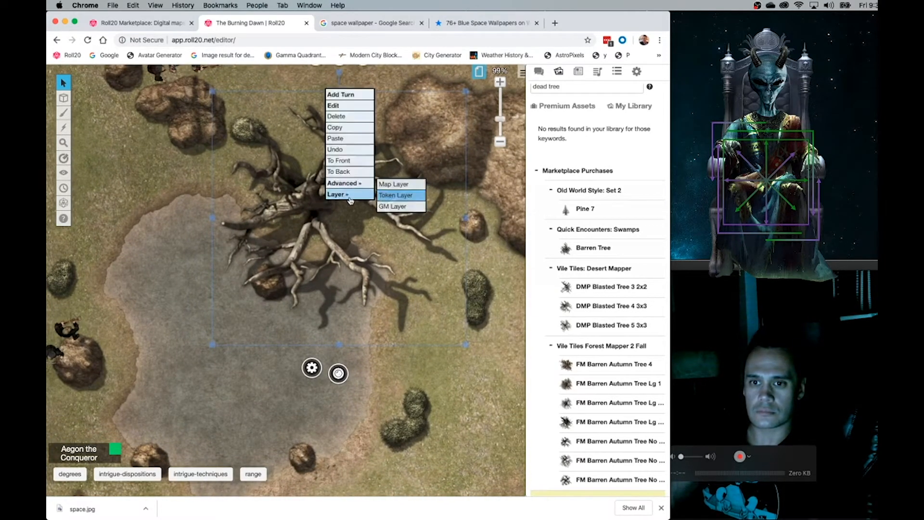
click(392, 208)
Step: Review the whole modified map, from the northeastern boulders and blasted tree to the southwestern cliff and the riders
scroll(392, 210, left, 5)
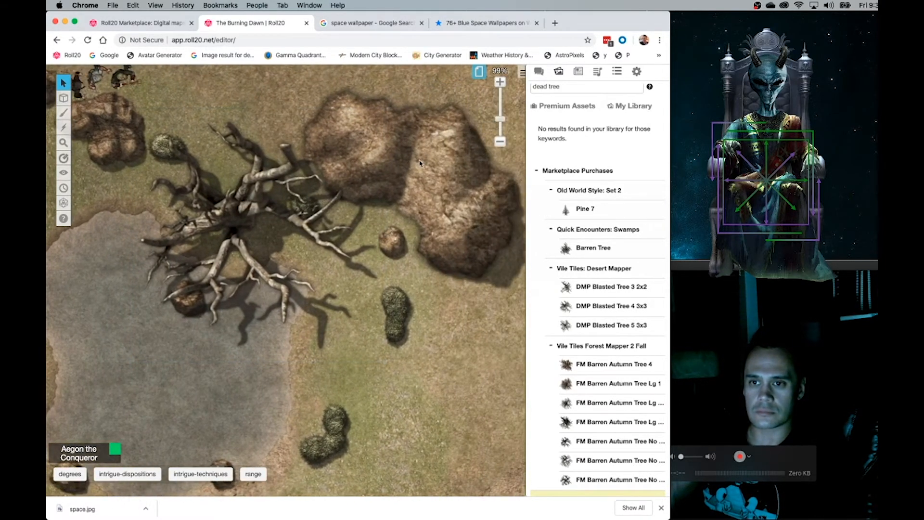
scroll(392, 210, down, 1)
scroll(419, 162, down, 8)
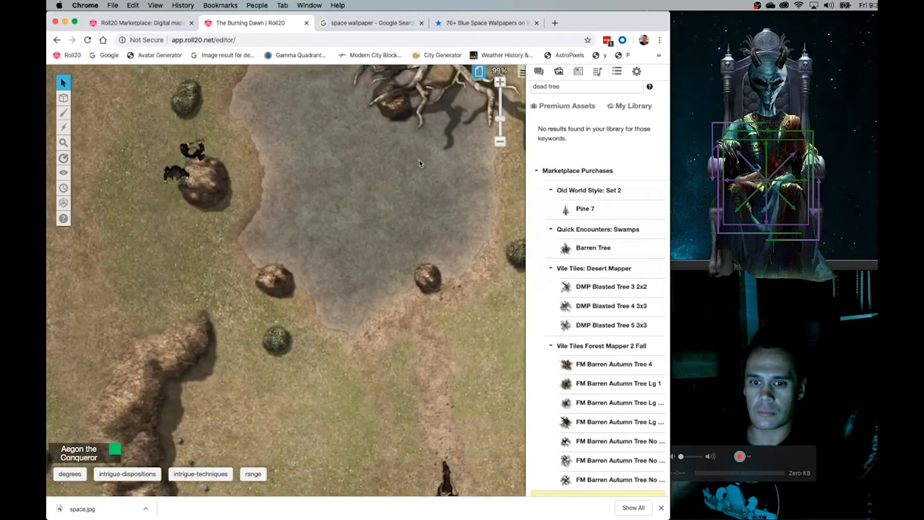
click(500, 142)
click(500, 142)
click(500, 143)
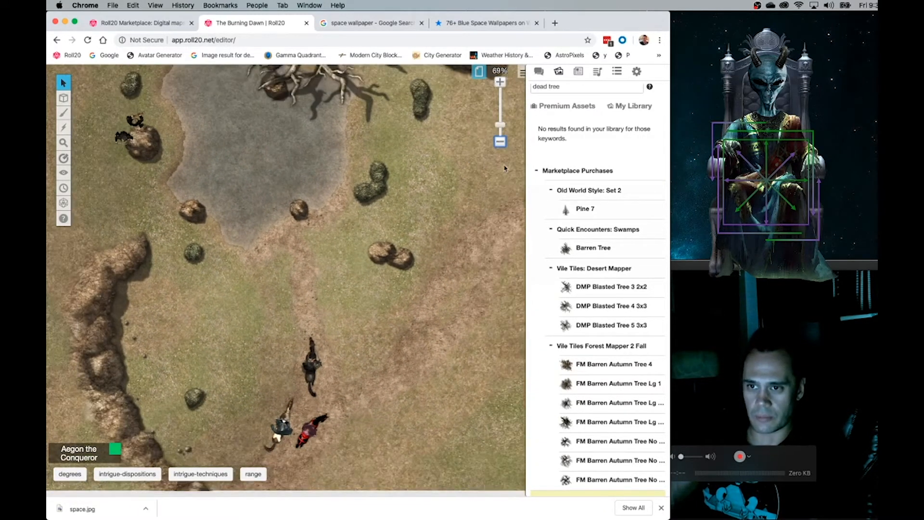
click(500, 143)
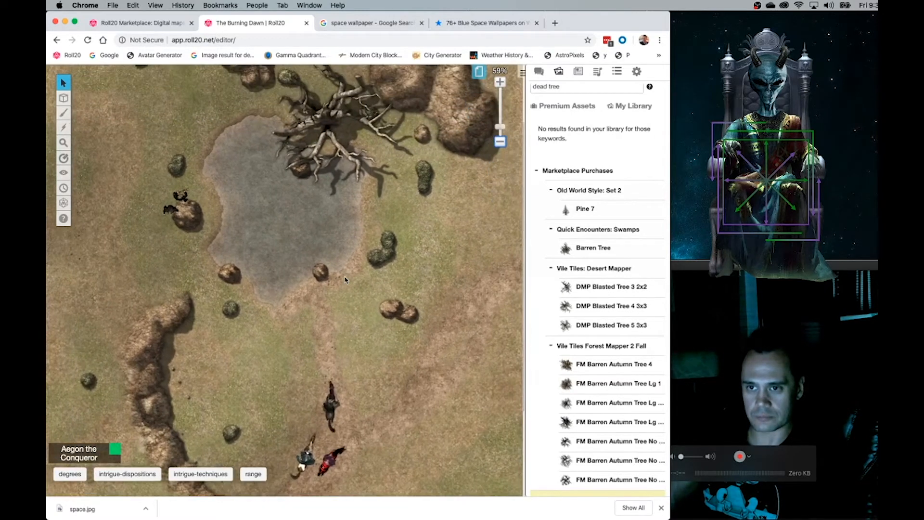
scroll(344, 279, up, 3)
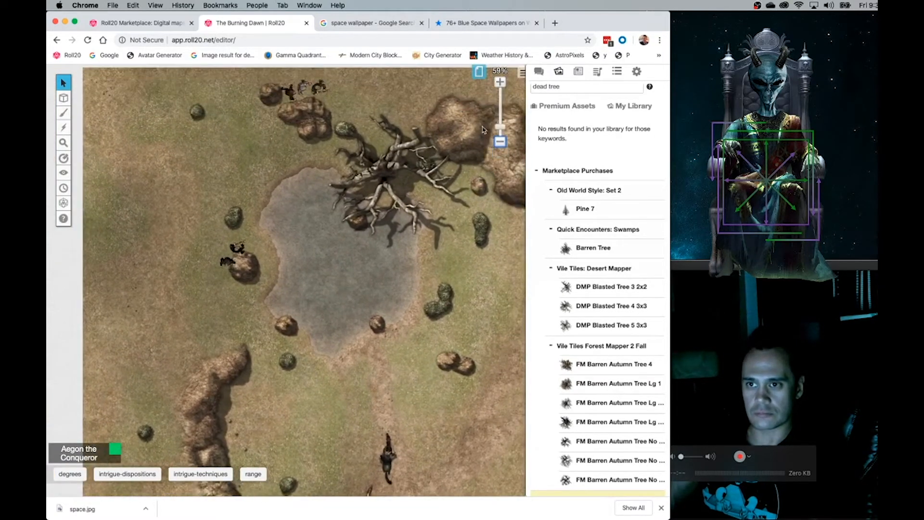
click(500, 142)
scroll(499, 110, down, 3)
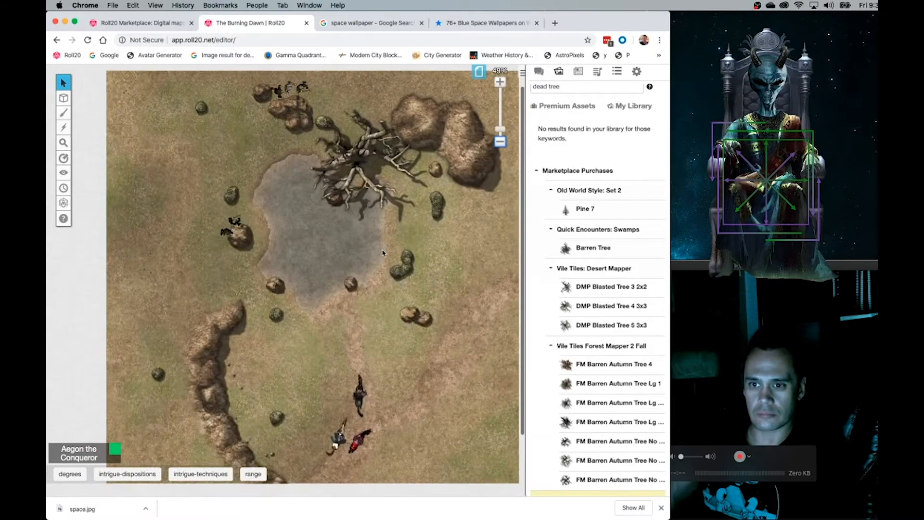
Step: Switch to the Map - Original page and examine the undecorated version of the encounter map
click(479, 72)
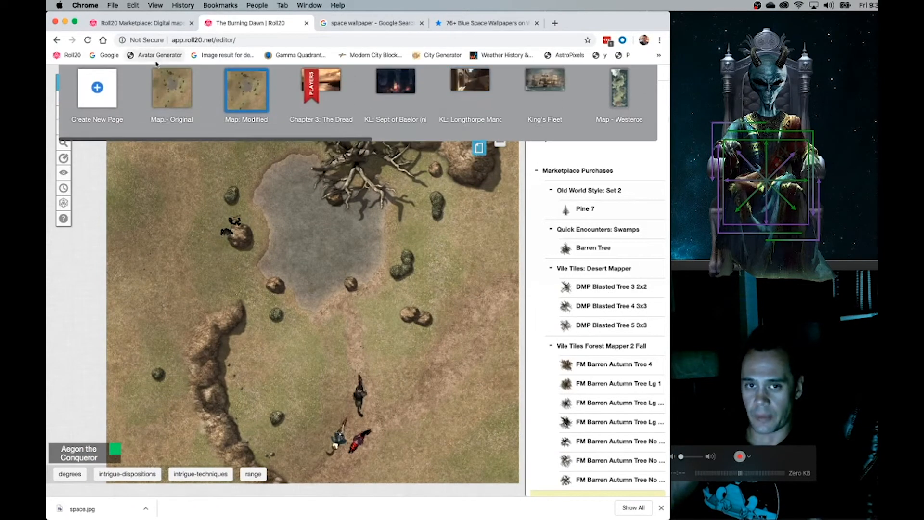
click(172, 86)
scroll(318, 325, down, 3)
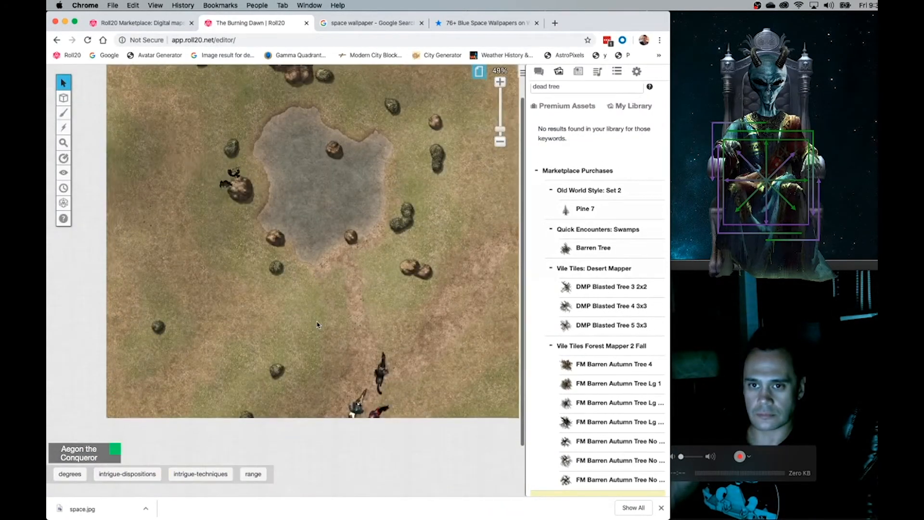
scroll(317, 324, up, 2)
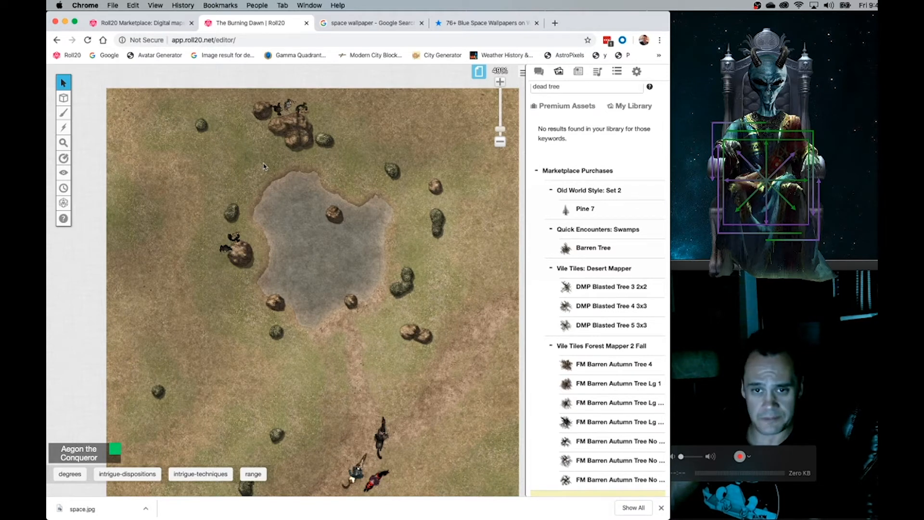
Step: Return to the Map: Modified page and compare its added terrain with the original layout
click(478, 72)
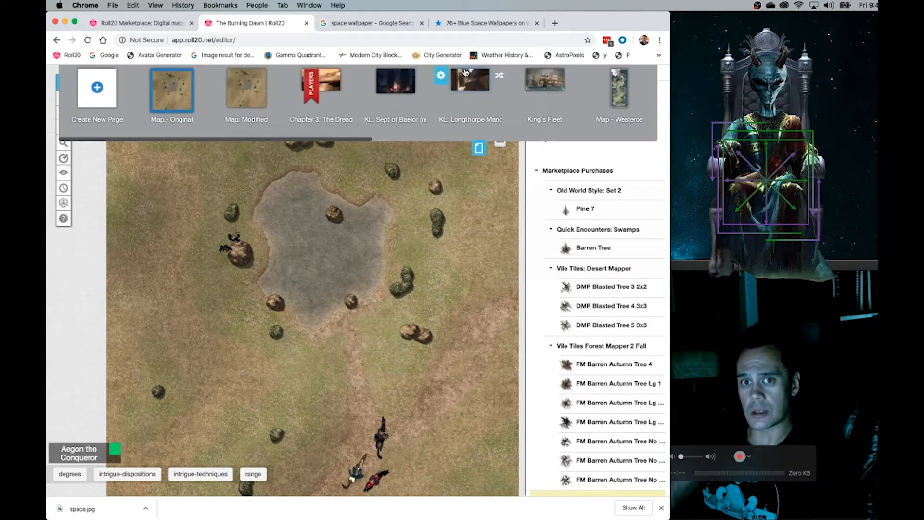
click(254, 87)
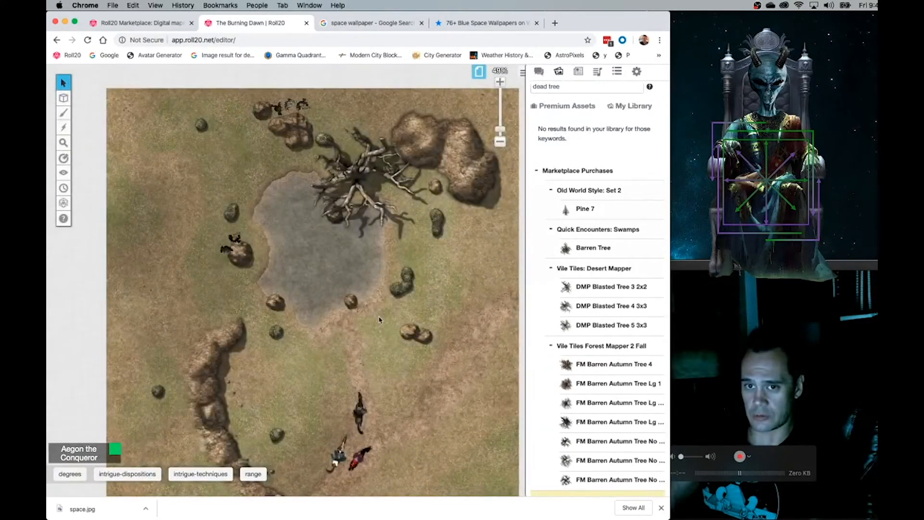
scroll(380, 319, down, 3)
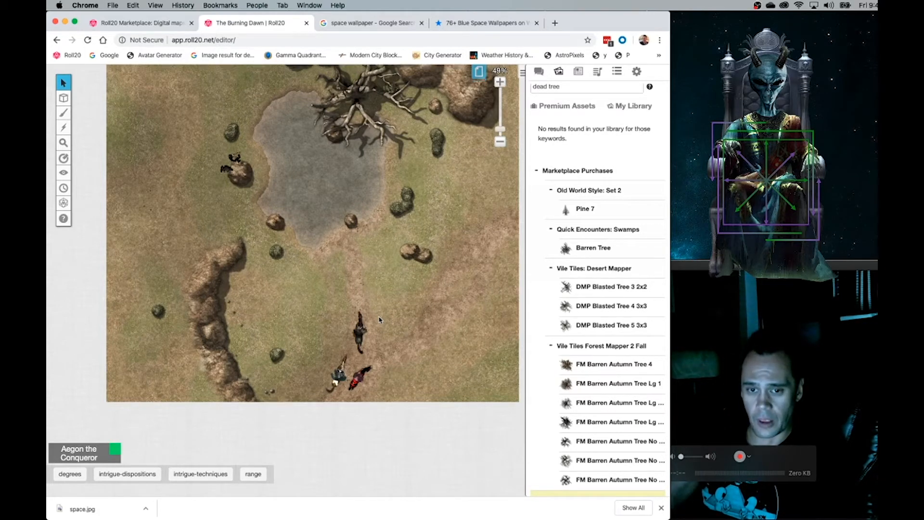
scroll(379, 320, up, 3)
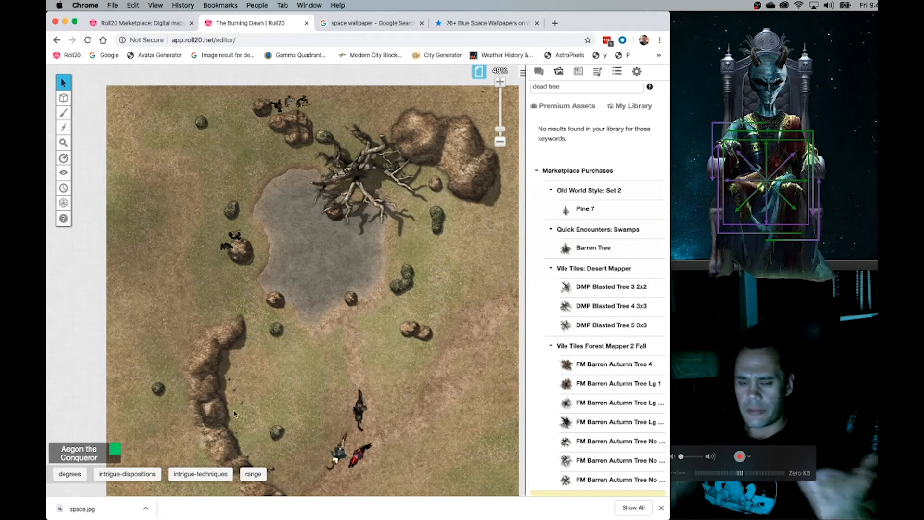
scroll(182, 361, down, 3)
scroll(199, 315, up, 1)
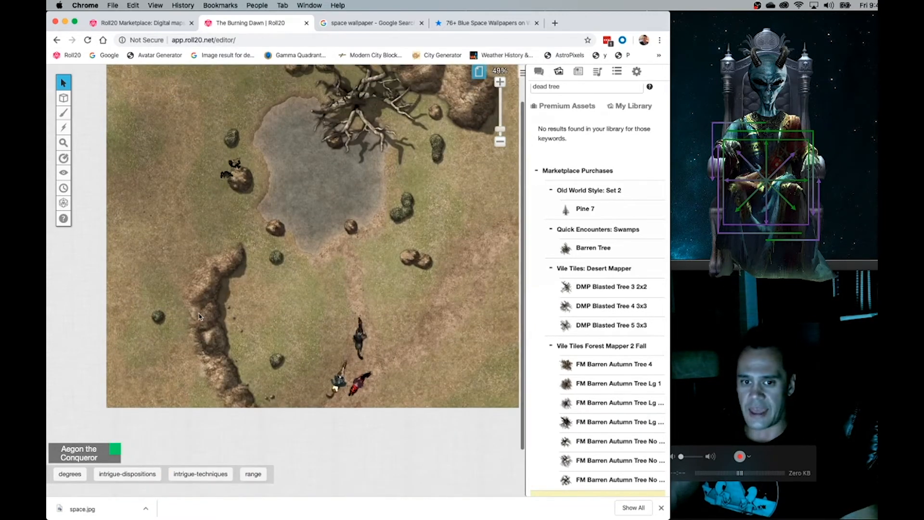
scroll(246, 289, up, 3)
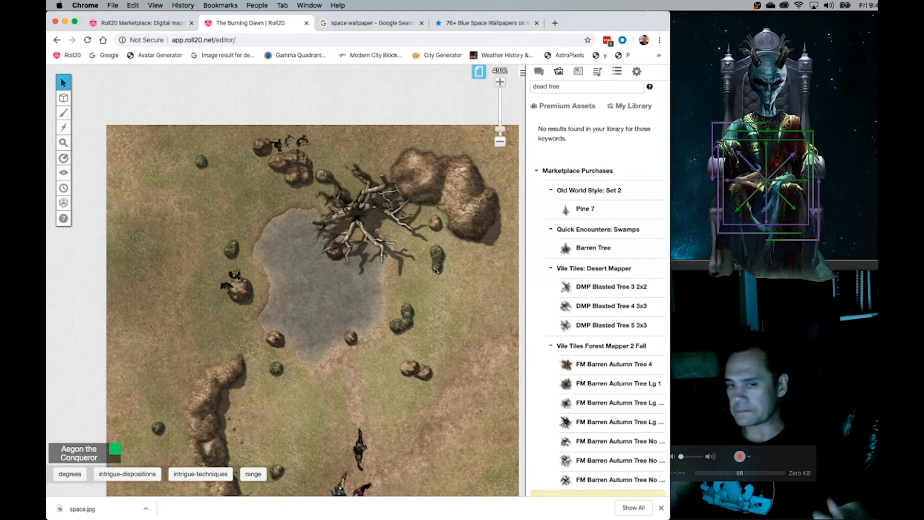
scroll(435, 270, down, 5)
scroll(435, 271, up, 5)
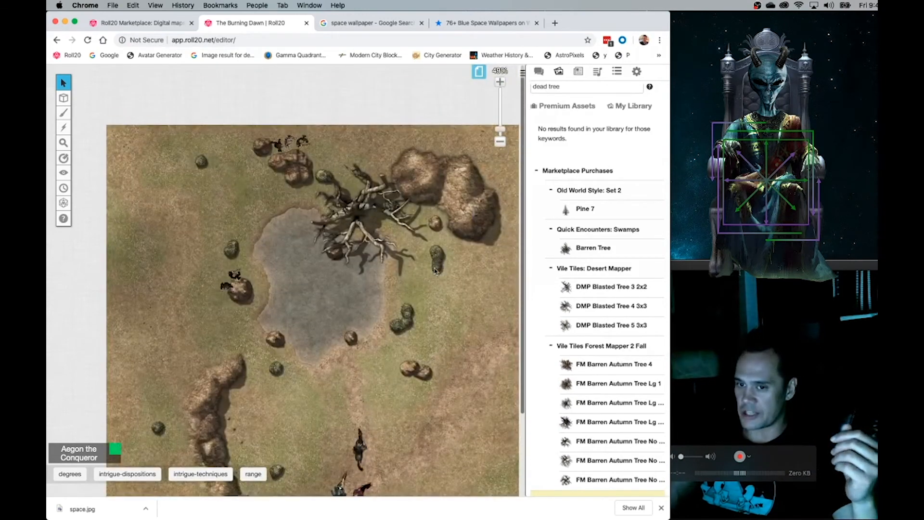
scroll(435, 271, down, 2)
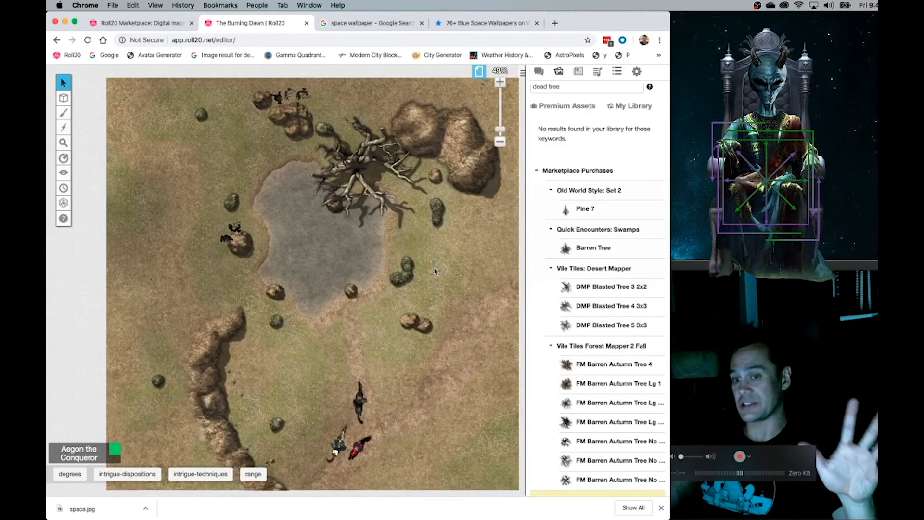
scroll(435, 271, down, 3)
scroll(435, 271, down, 1)
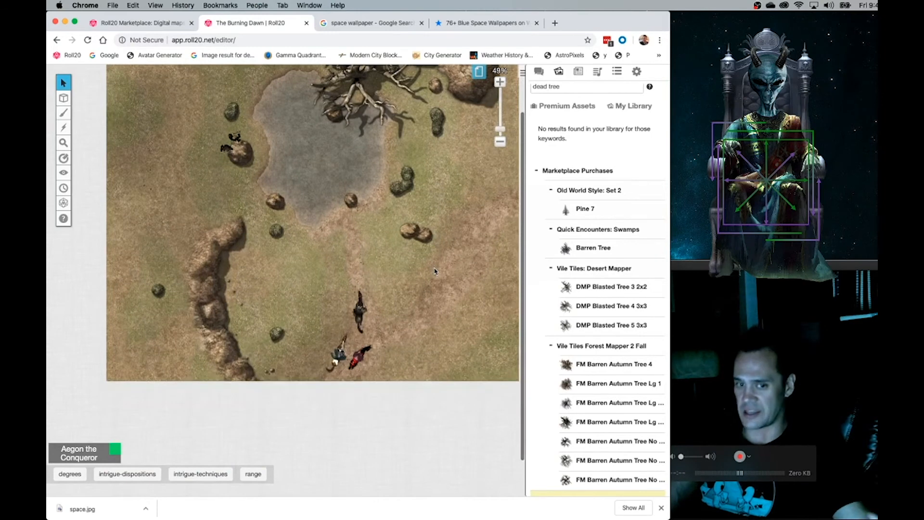
scroll(435, 270, up, 3)
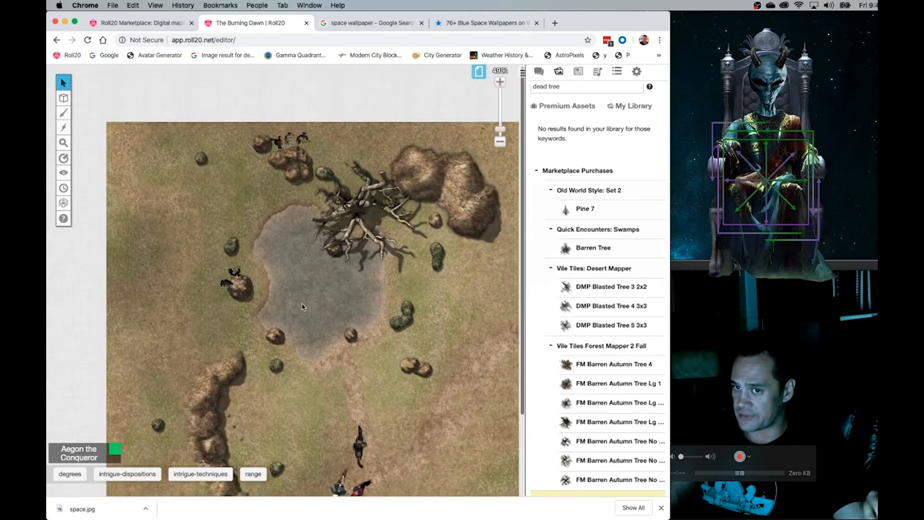
scroll(368, 273, up, 3)
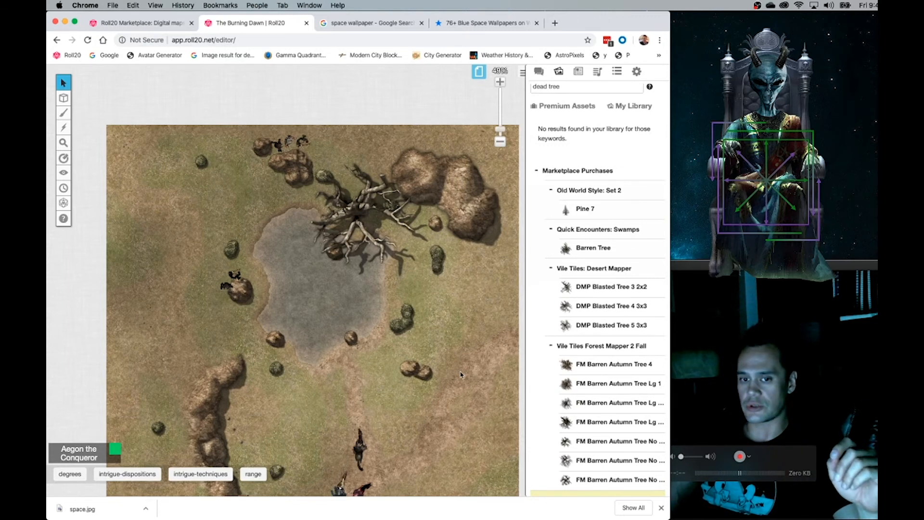
scroll(460, 375, down, 2)
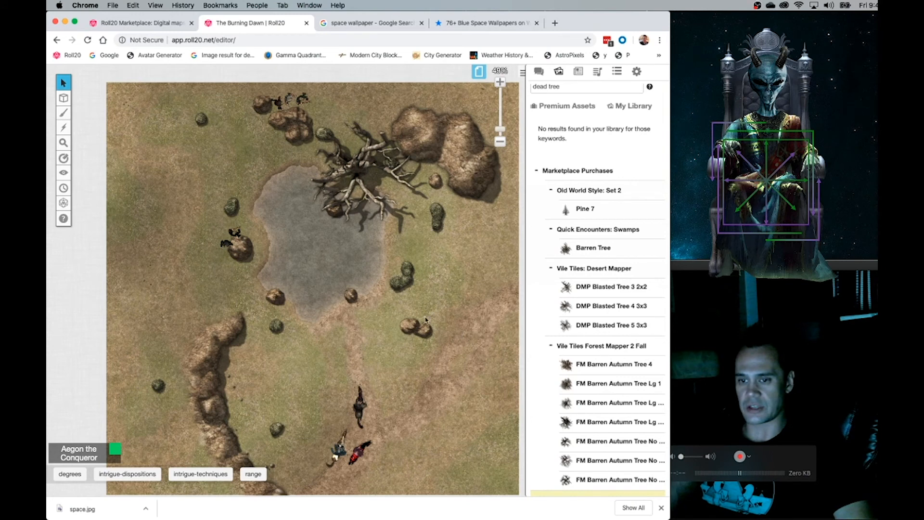
scroll(405, 309, up, 1)
scroll(406, 310, up, 1)
scroll(406, 310, down, 1)
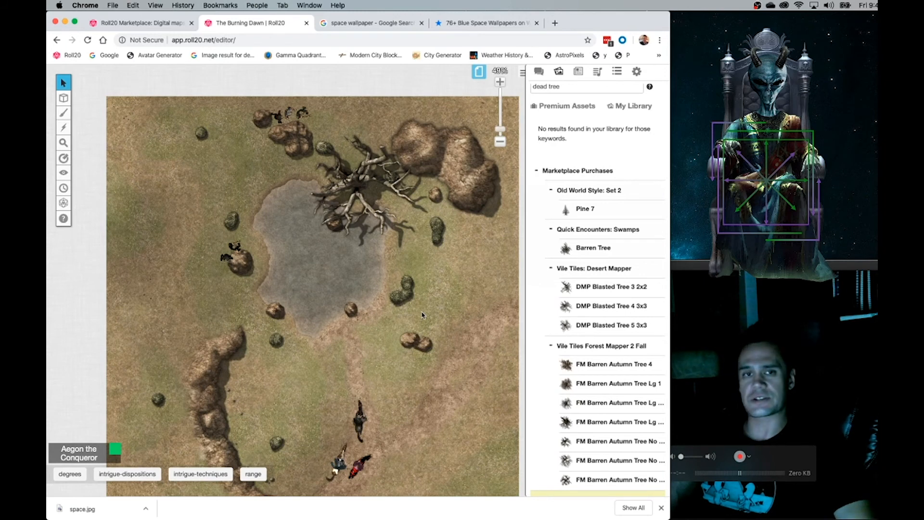
scroll(385, 286, down, 4)
scroll(387, 288, up, 3)
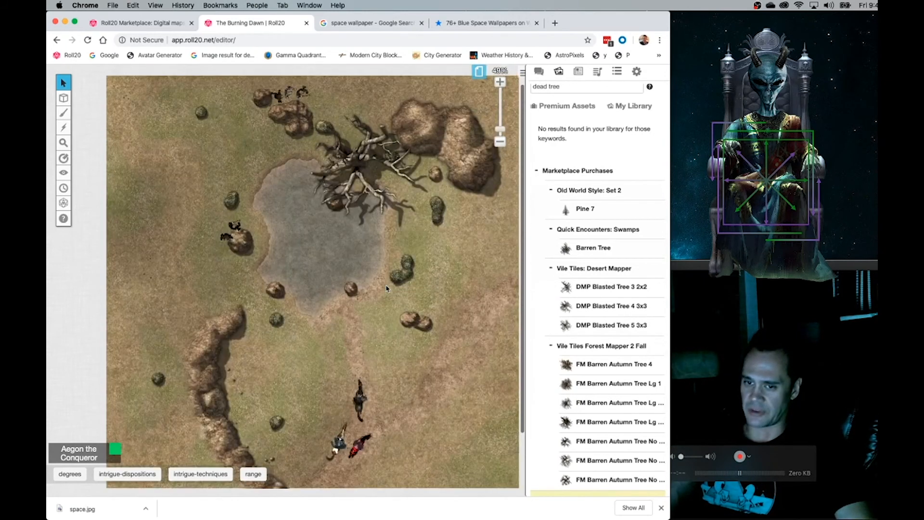